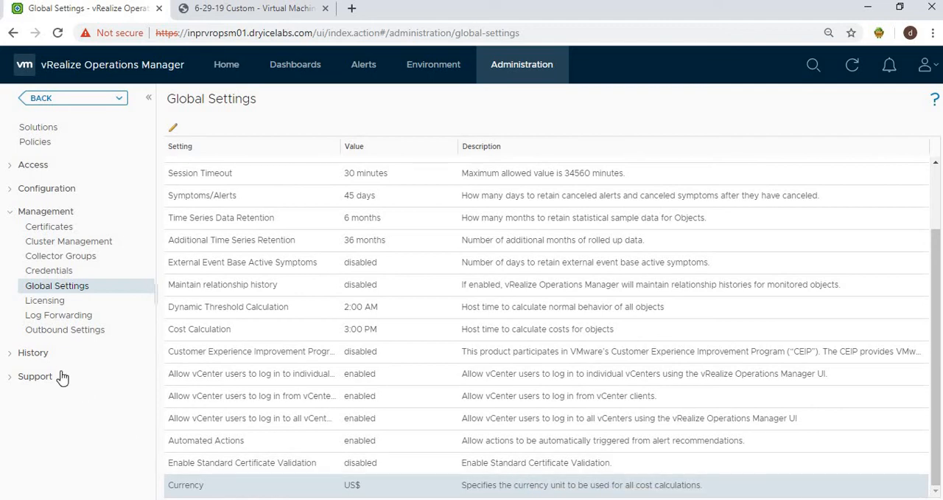
# Step: Open the Cost Reference Database page under Support
pyautogui.click(14, 379)
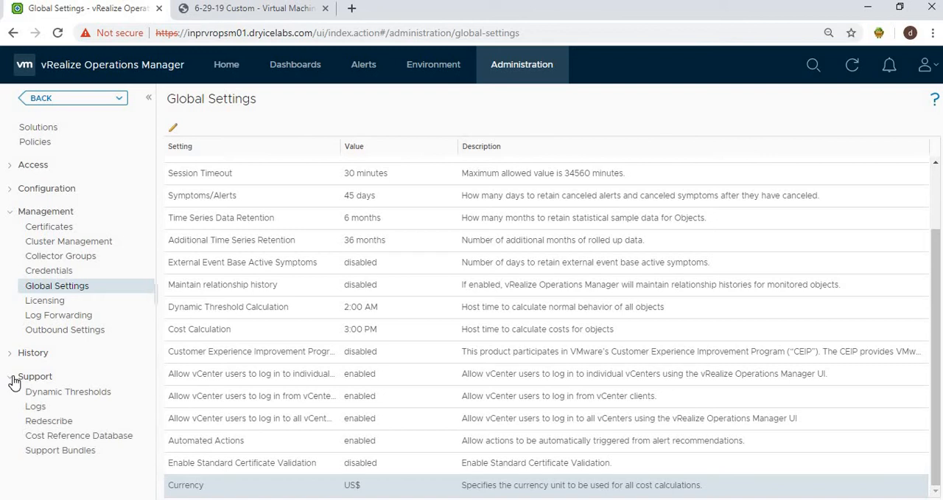
pyautogui.click(53, 440)
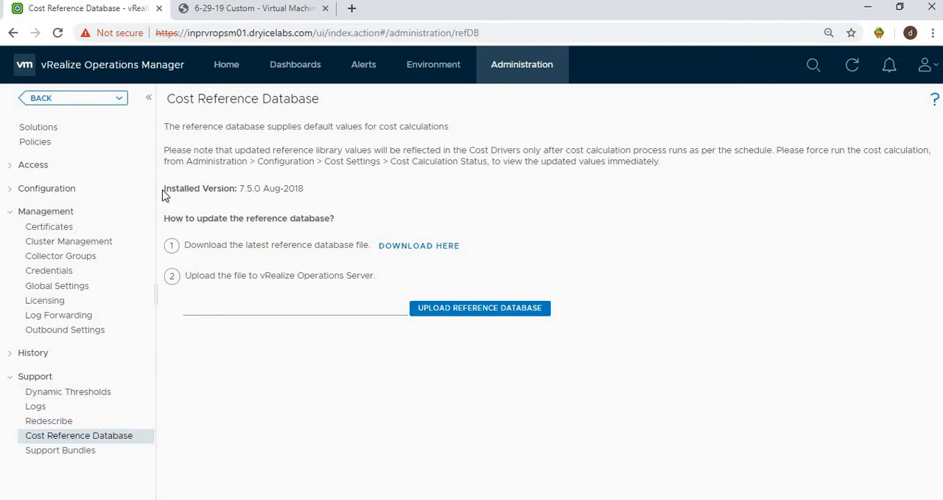
# Step: Open Cost Settings and inspect the License cost driver's Windows Server 2016 per-core monthly cost
pyautogui.click(9, 190)
pyautogui.click(61, 339)
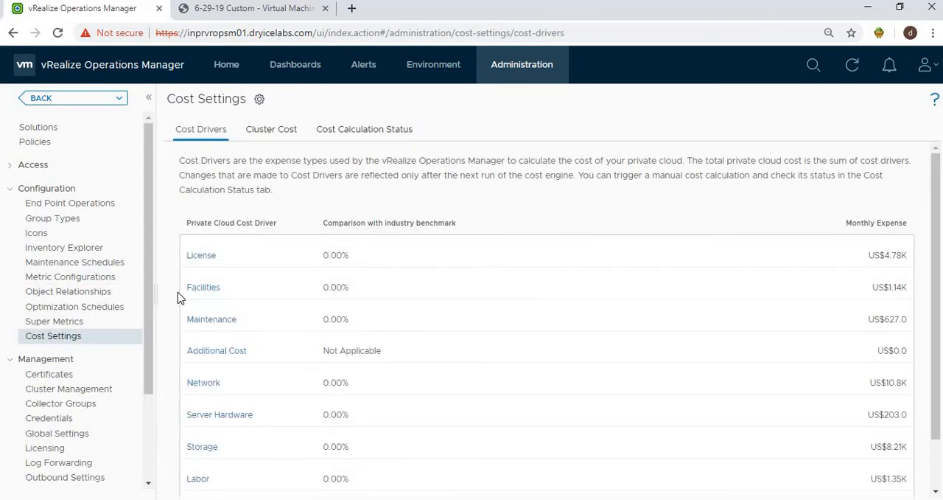
pyautogui.click(206, 256)
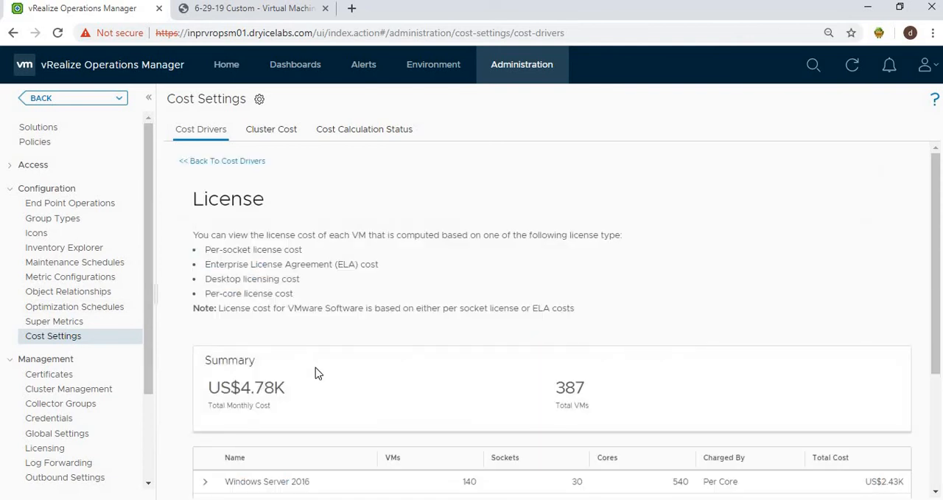
pyautogui.scroll(-3, 316, 368)
pyautogui.click(209, 389)
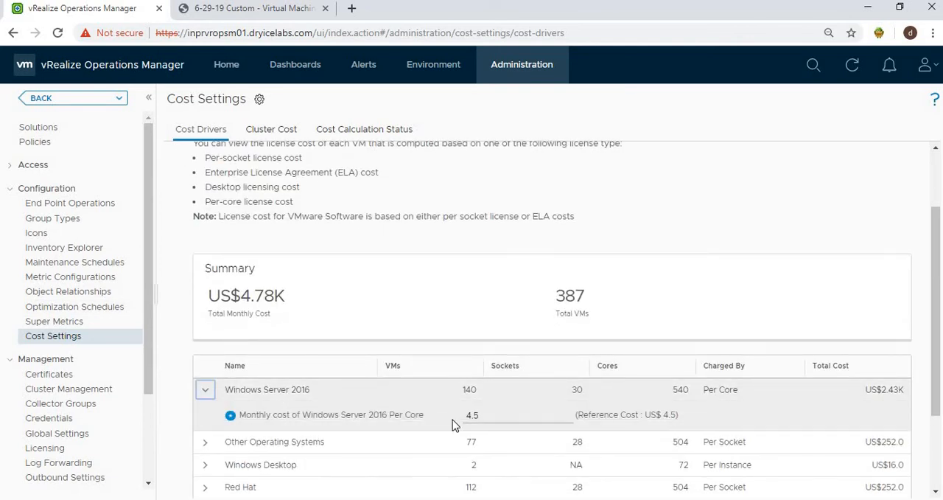
pyautogui.click(487, 415)
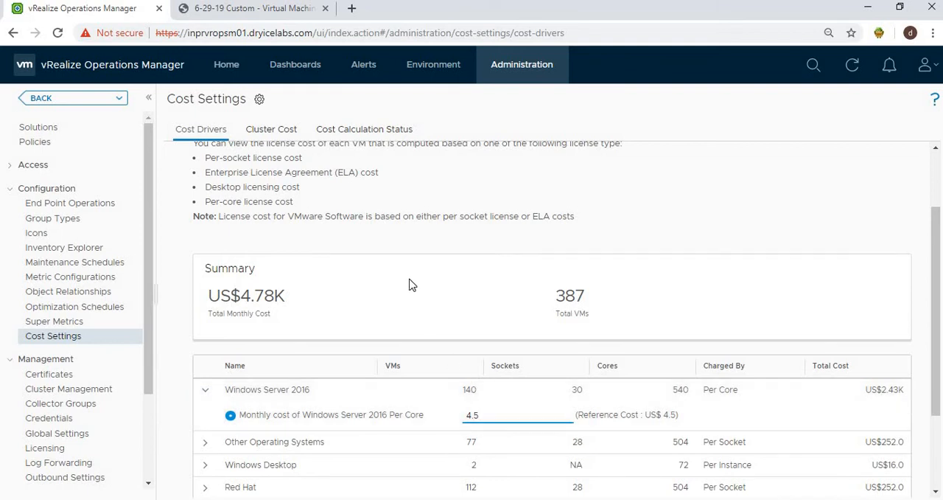
# Step: Check the cost calculation status and the cluster cost table
pyautogui.click(375, 136)
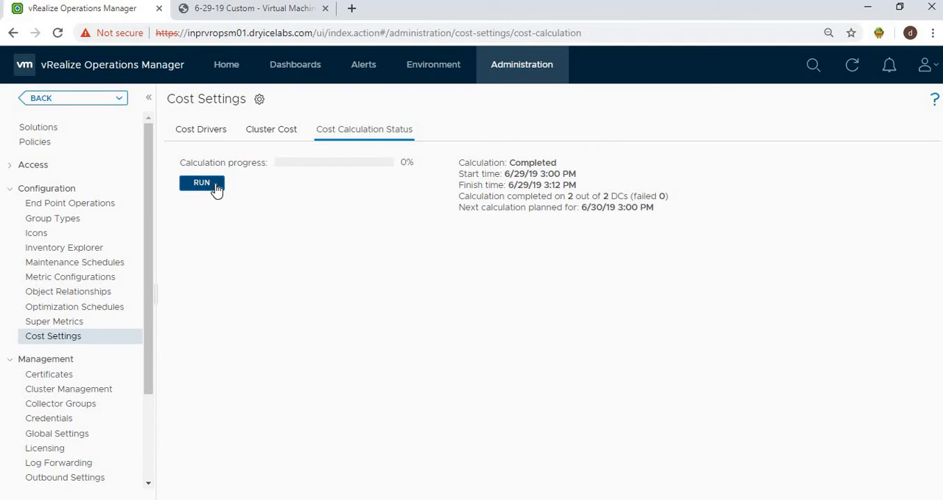
pyautogui.click(286, 137)
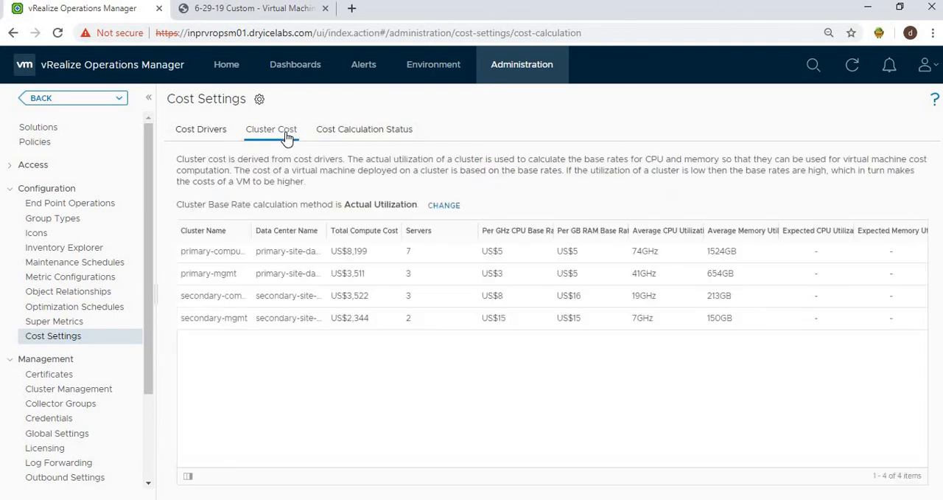
pyautogui.click(444, 206)
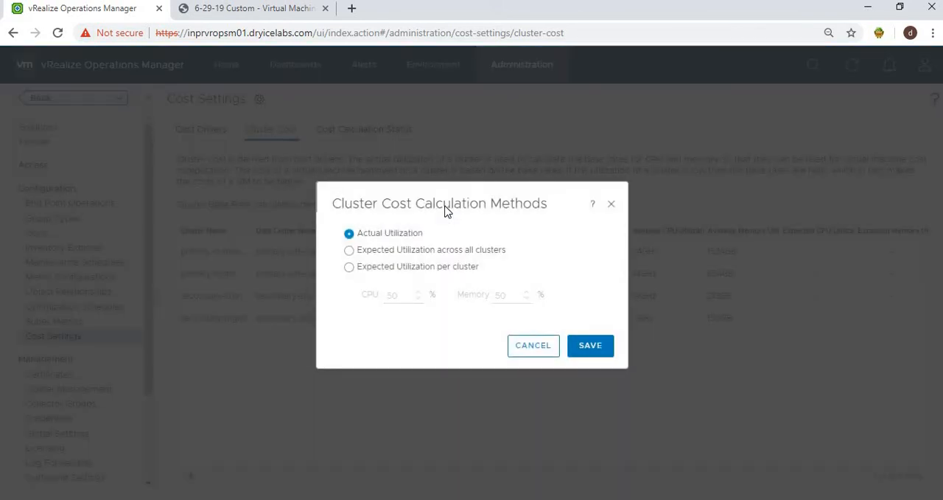
pyautogui.click(383, 255)
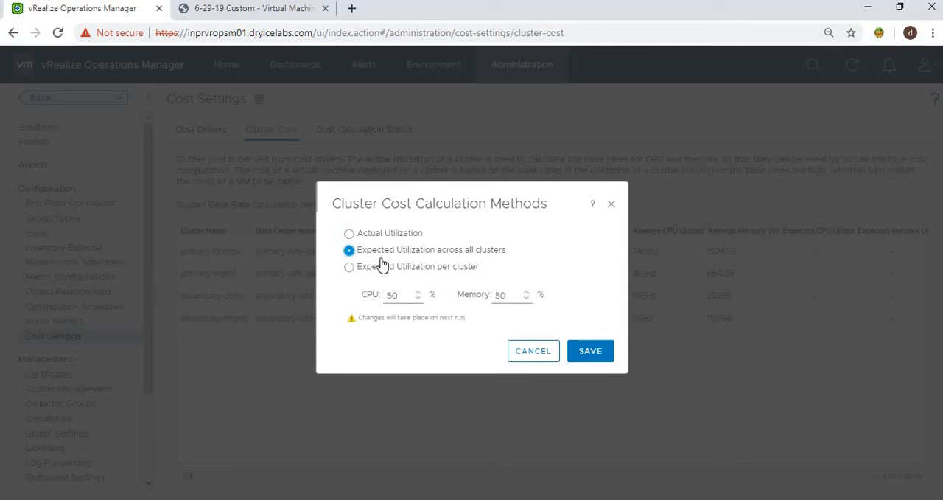
pyautogui.click(382, 272)
pyautogui.click(526, 355)
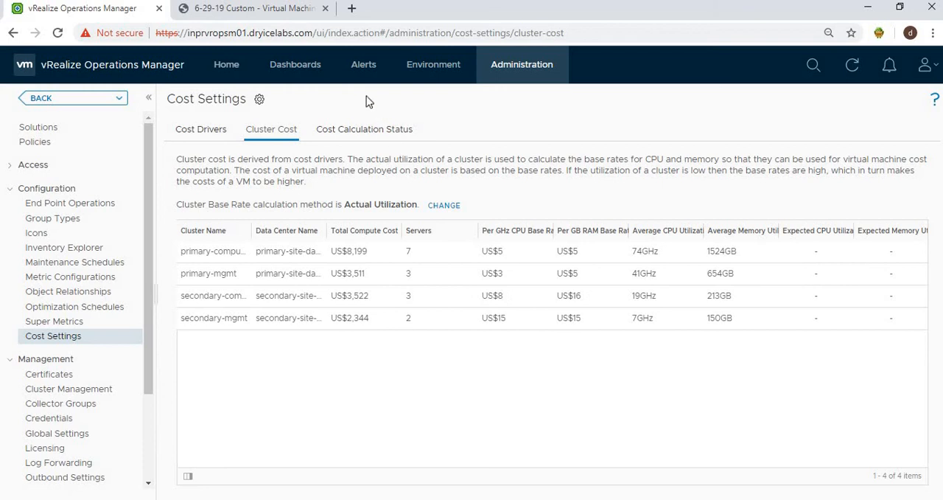
# Step: Go to What-If Analysis and start a new Migration Planning scenario
pyautogui.click(234, 66)
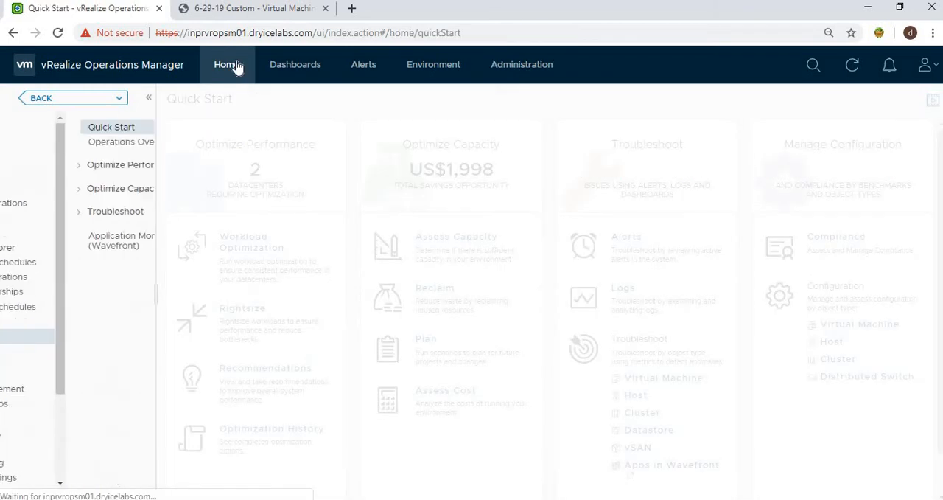
pyautogui.click(426, 342)
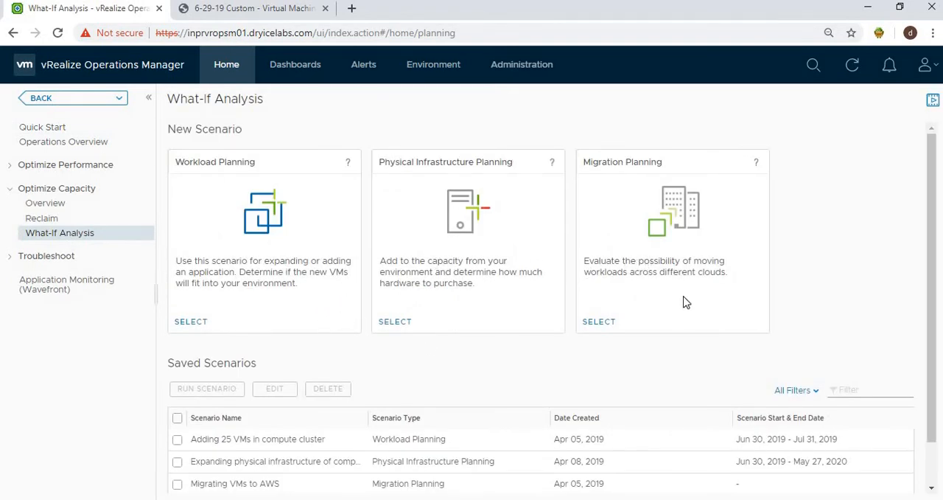
pyautogui.click(600, 322)
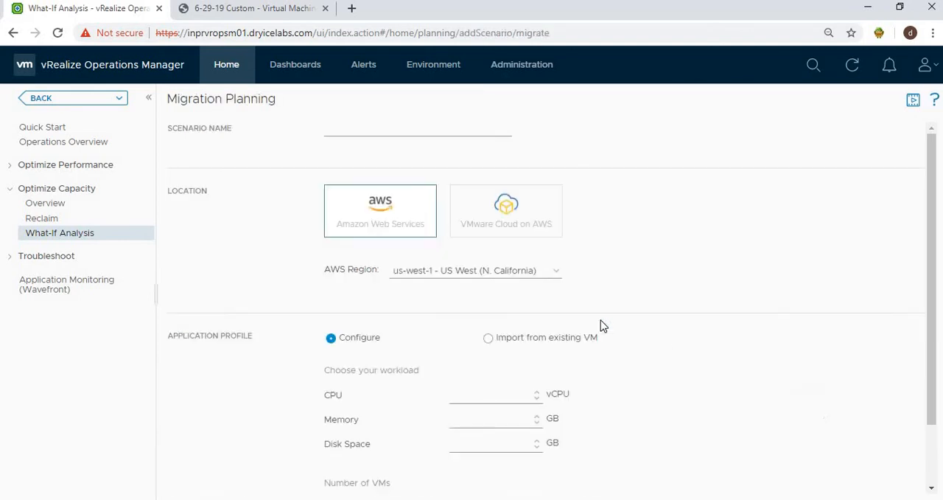
# Step: Name the scenario "Migrate to VMware Cloud on AWS" and choose VMware Cloud on AWS as the location
pyautogui.click(347, 129)
pyautogui.write('Migrate to VMware Cloud on AWS')
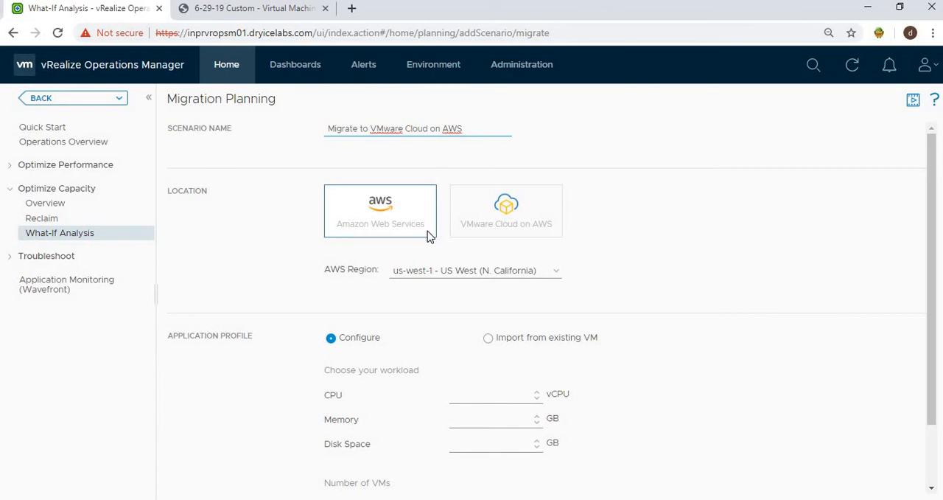
pyautogui.click(482, 226)
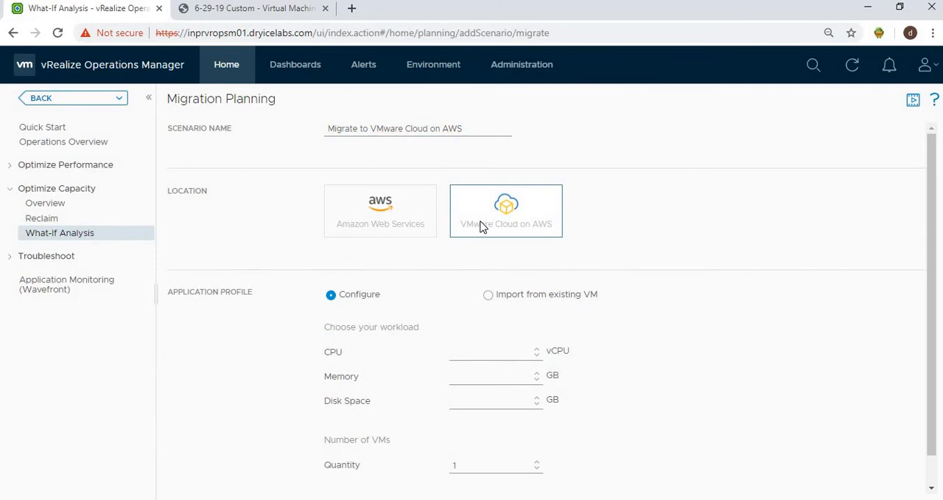
pyautogui.click(489, 296)
pyautogui.click(370, 351)
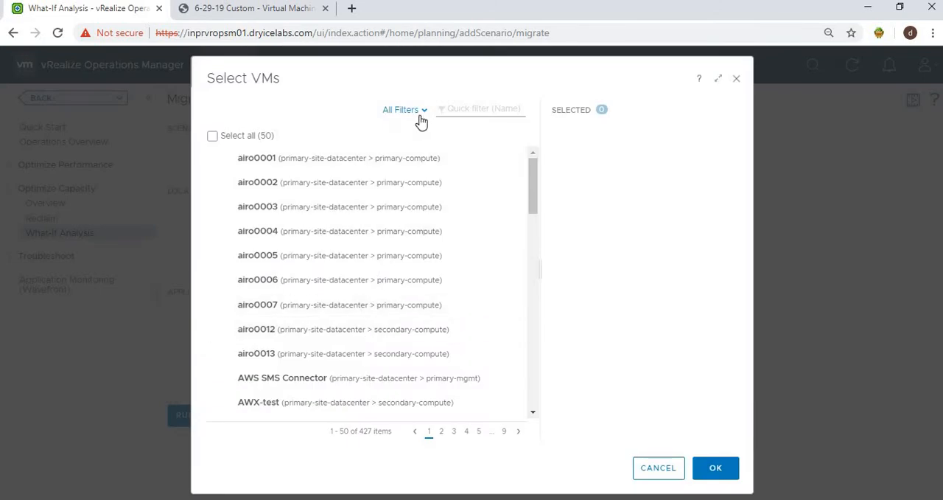
pyautogui.click(411, 115)
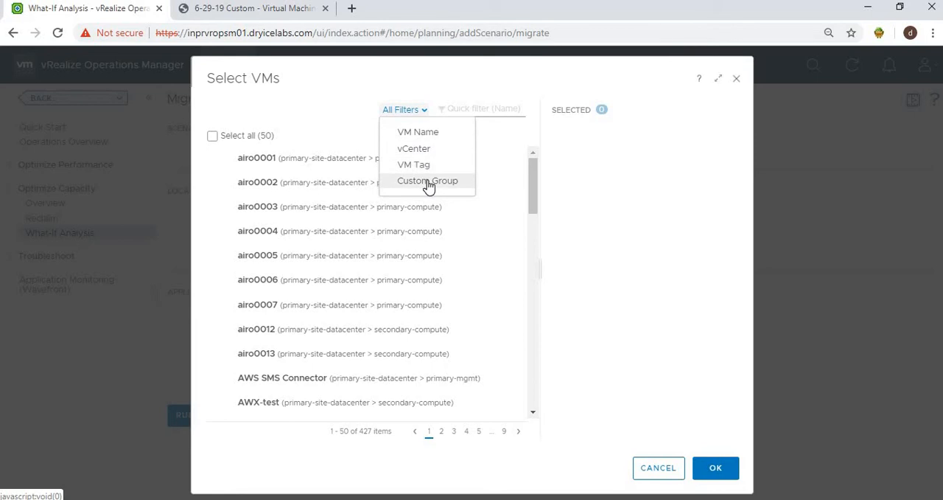
pyautogui.click(655, 475)
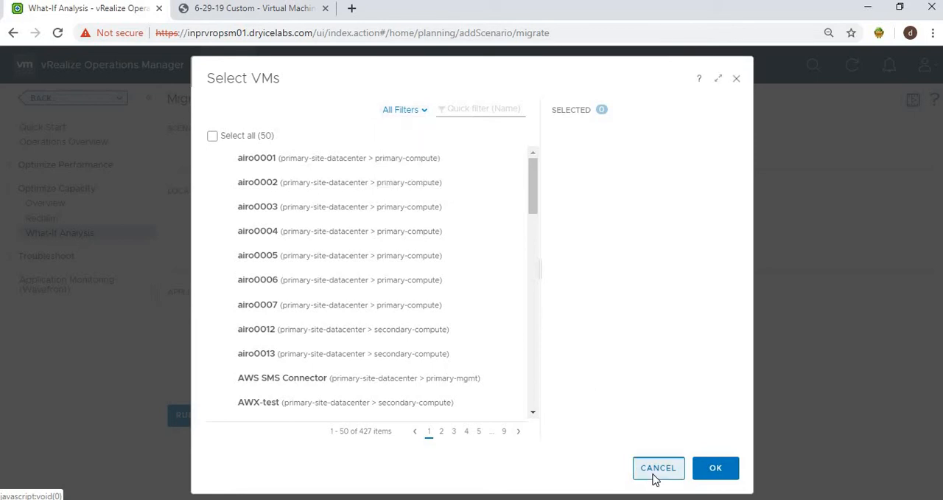
pyautogui.click(358, 304)
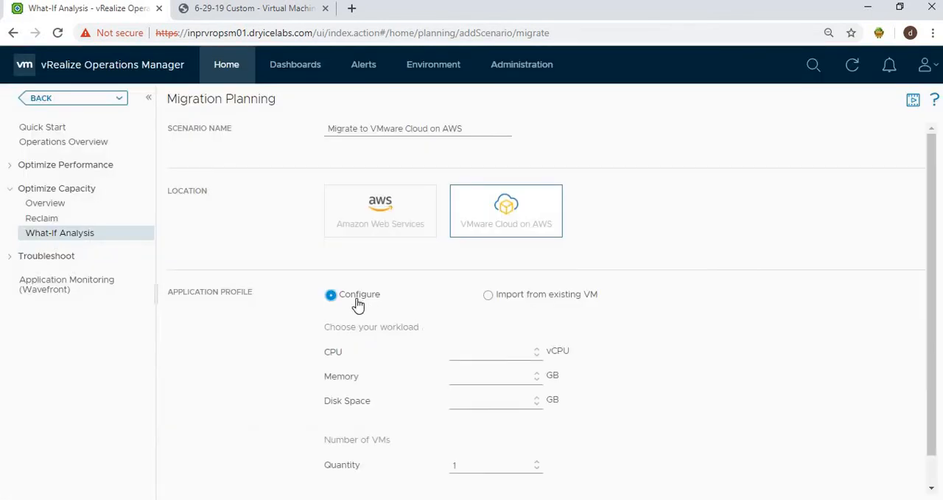
# Step: Configure 10 VMs with 2 vCPU, 4 GB memory and 10 GB disk space, and run the scenario
pyautogui.click(461, 353)
pyautogui.press('Tab')
pyautogui.press('Tab')
pyautogui.write('1')
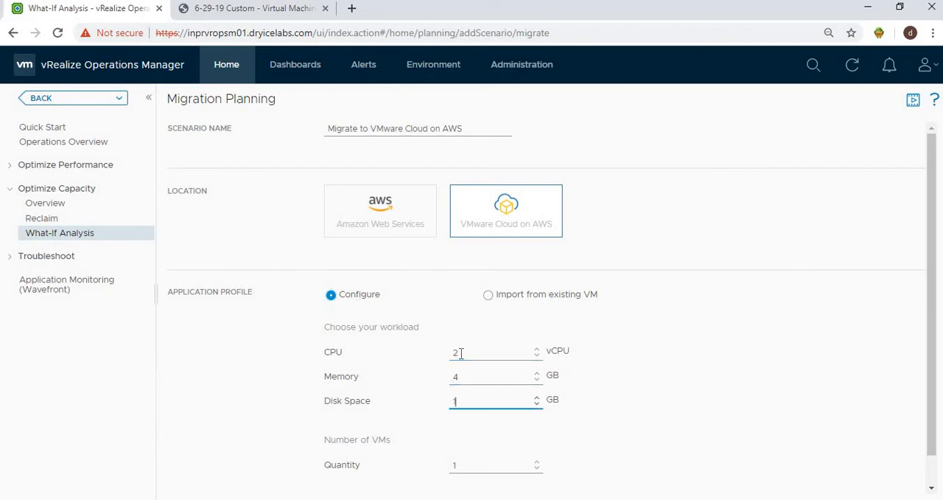
pyautogui.press('Tab')
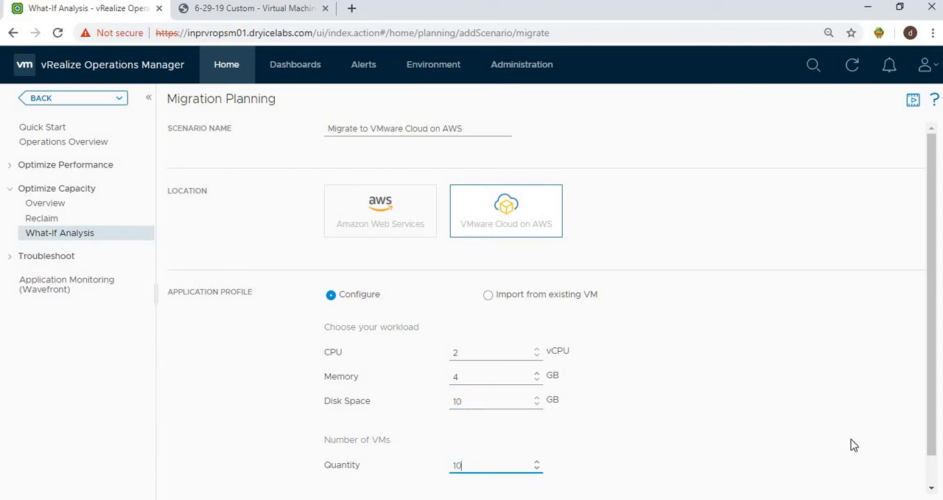
pyautogui.write('10')
pyautogui.scroll(-1, 932, 437)
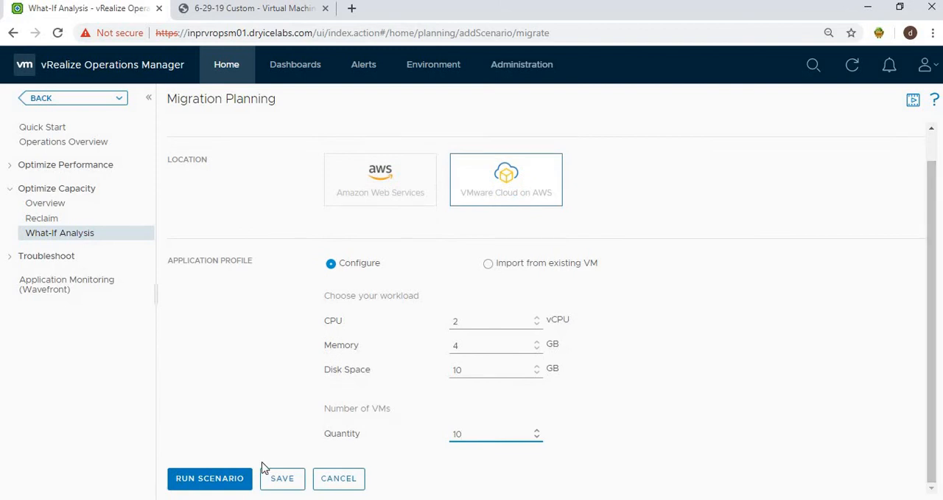
pyautogui.click(241, 478)
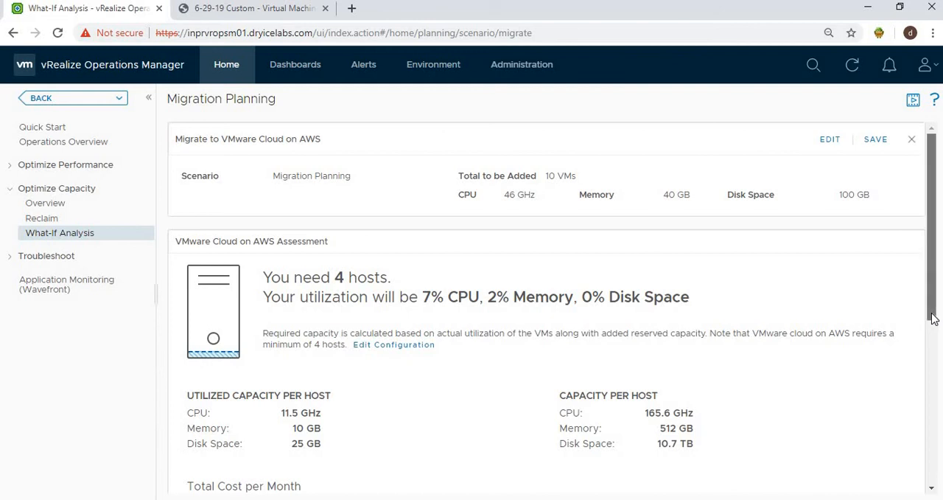
# Step: Review the total cost per month options and the discount percentage setting
pyautogui.moveTo(932, 318); pyautogui.dragTo(930, 480)
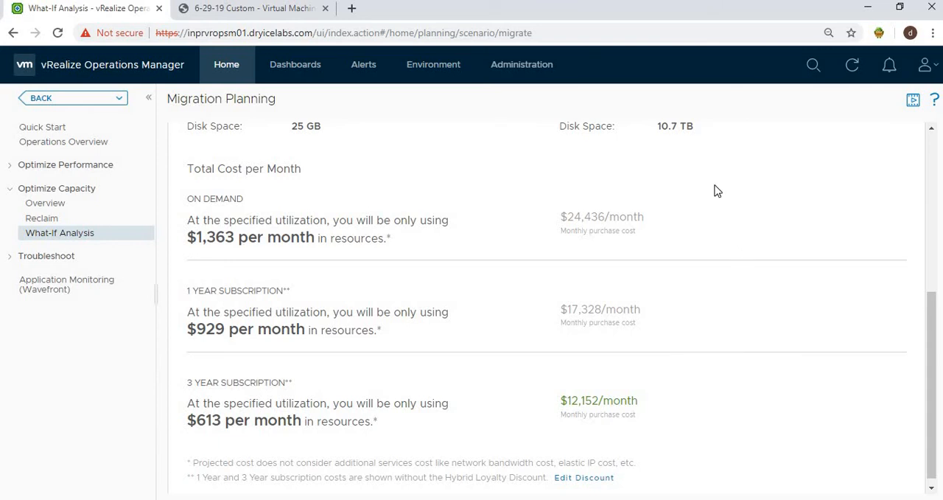
pyautogui.click(585, 477)
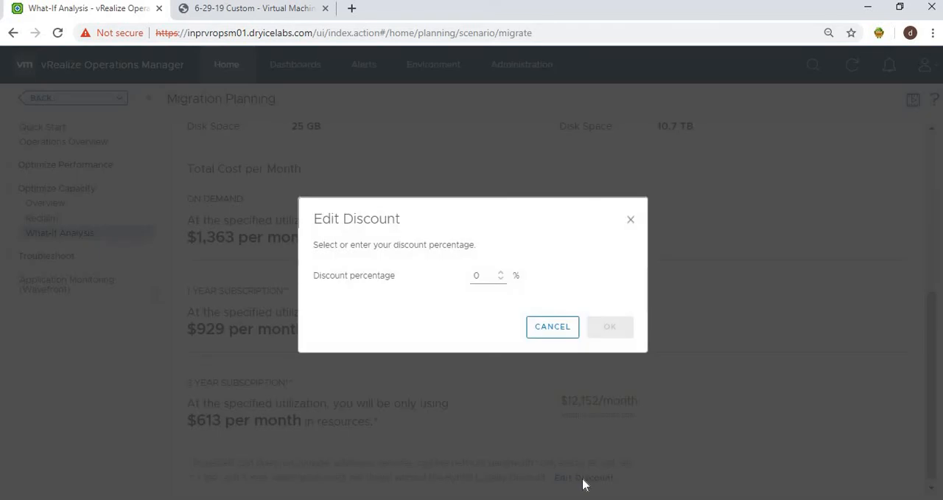
pyautogui.click(560, 333)
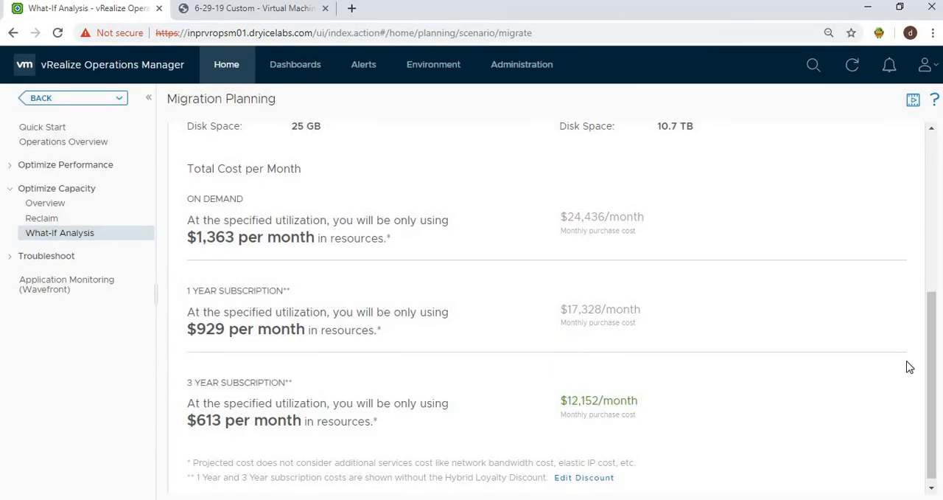
# Step: Save the migration scenario
pyautogui.moveTo(933, 293); pyautogui.dragTo(901, 124)
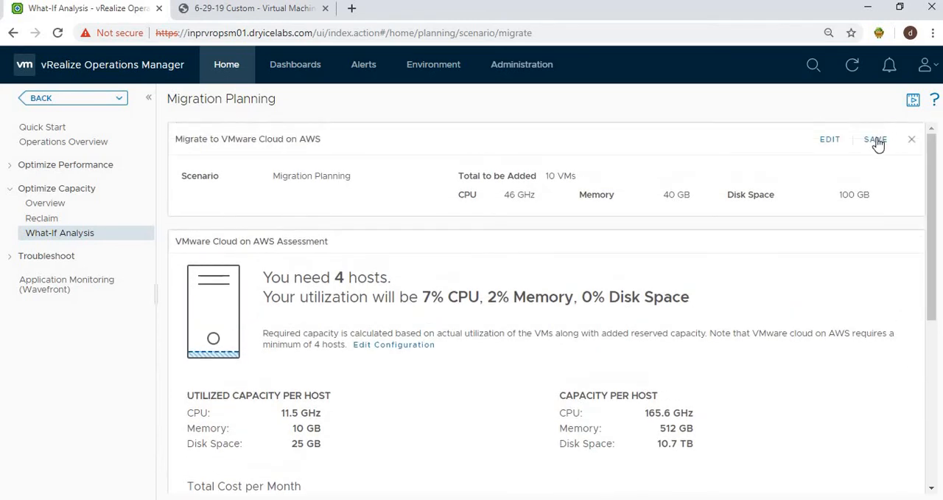
pyautogui.click(876, 140)
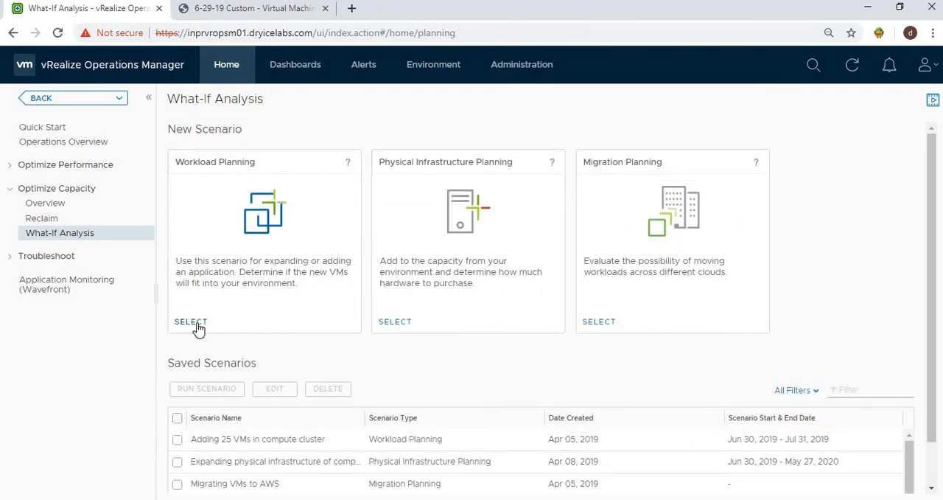
# Step: Start a new Workload Planning scenario named Test
pyautogui.click(191, 321)
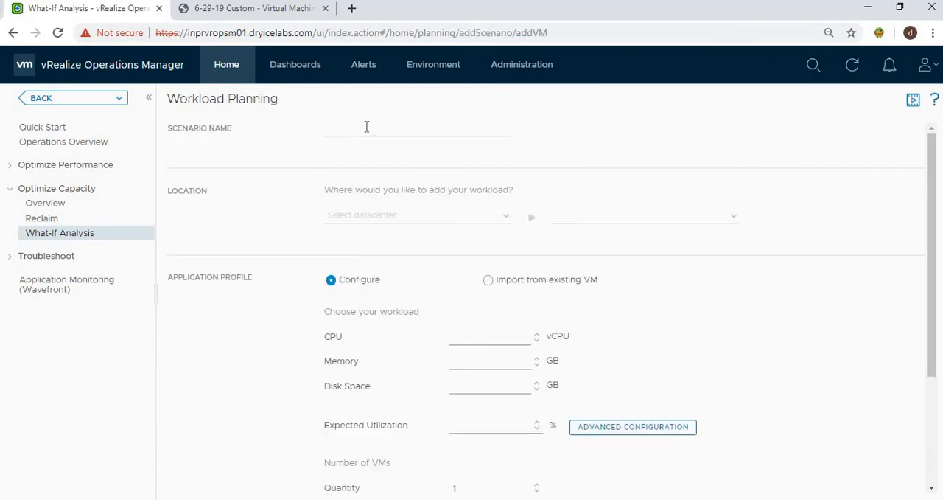
pyautogui.click(366, 127)
pyautogui.press('Tab')
# Step: Place the workload in primary-site-datacenter's primary-compute cluster and choose to import the profile from existing VMs
pyautogui.click(504, 216)
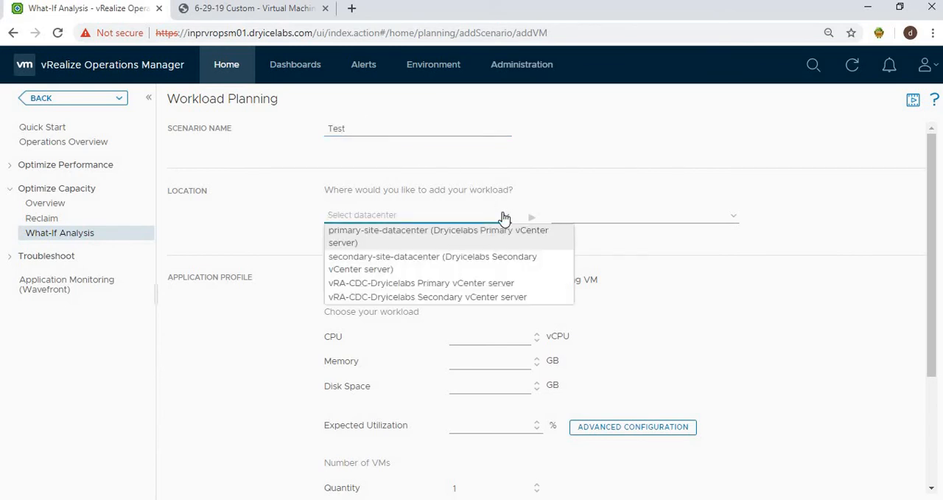
pyautogui.click(453, 242)
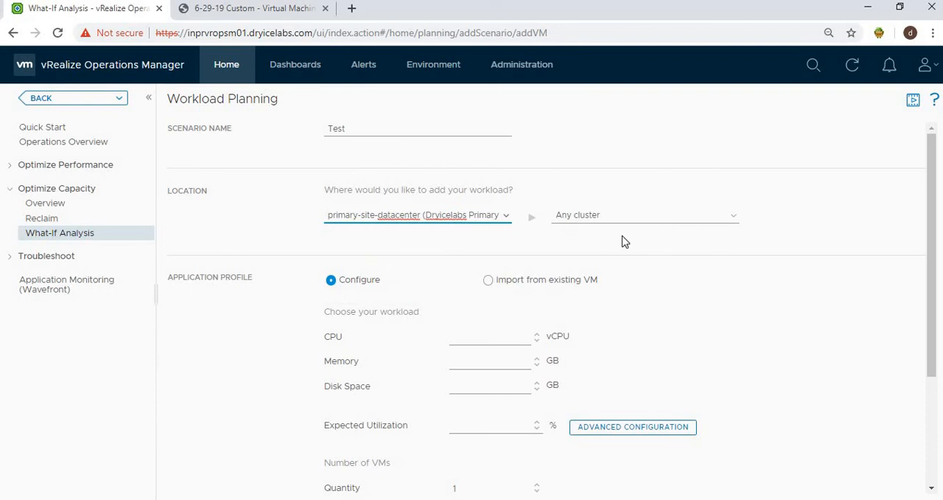
pyautogui.click(734, 216)
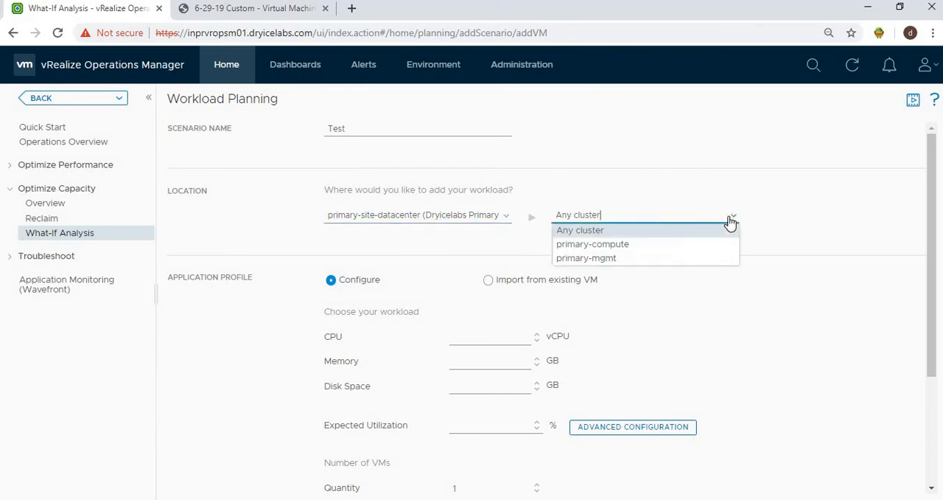
pyautogui.click(635, 244)
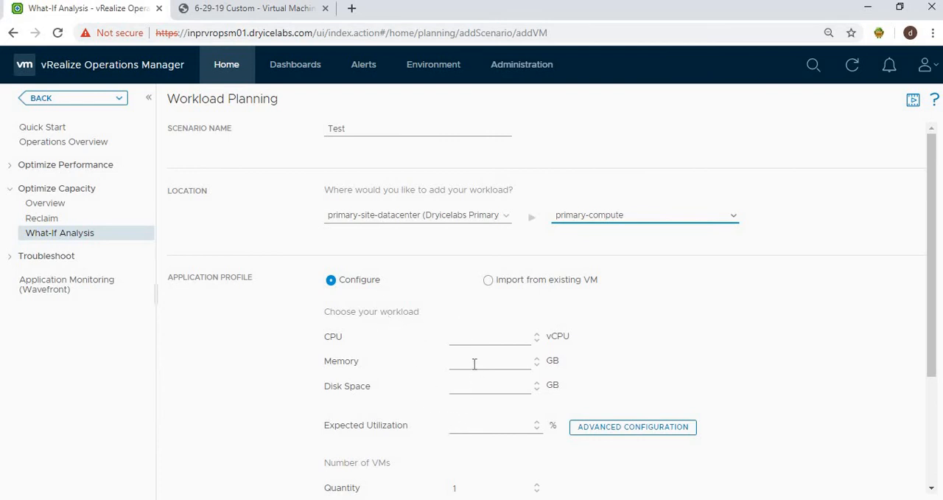
pyautogui.click(487, 280)
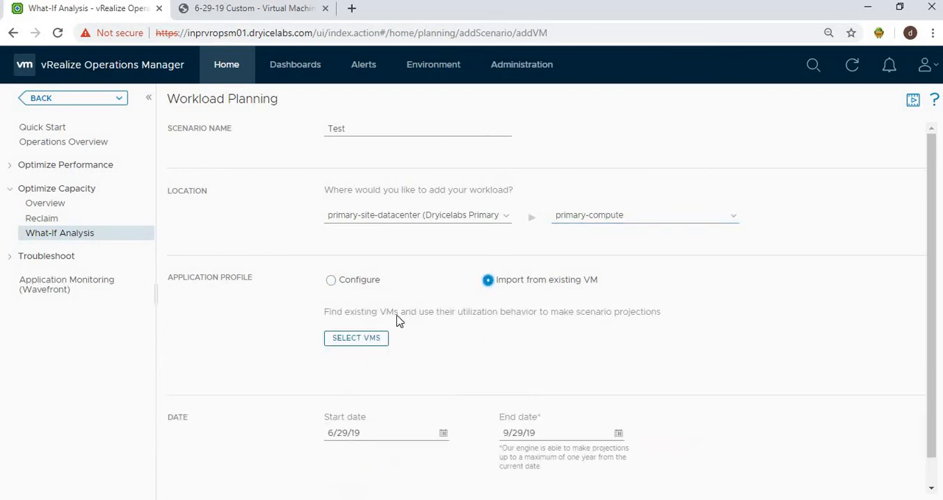
# Step: Import the profile from the existing VM airo0003
pyautogui.click(370, 339)
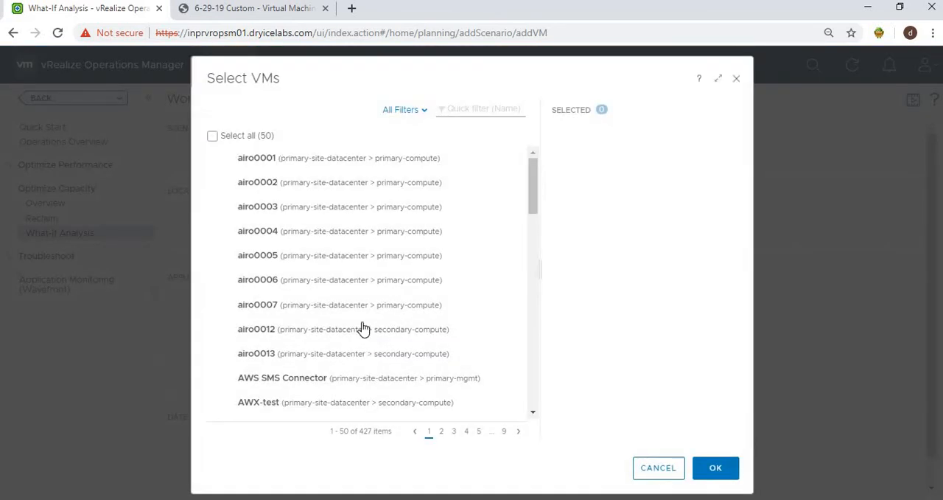
pyautogui.click(516, 210)
pyautogui.click(715, 467)
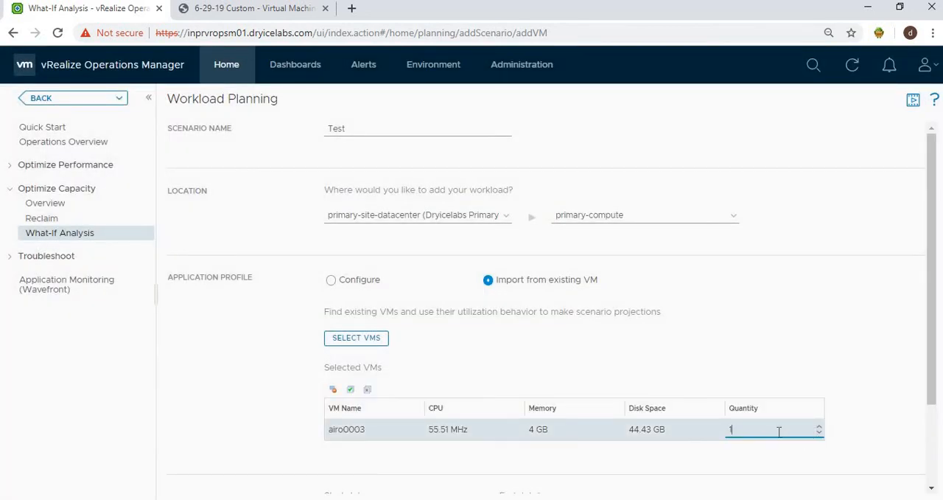
# Step: Set the airo0003 quantity to 25, run the scenario and review its private and public cloud results
pyautogui.press('BackSpace')
pyautogui.write('25')
pyautogui.scroll(-2, 930, 464)
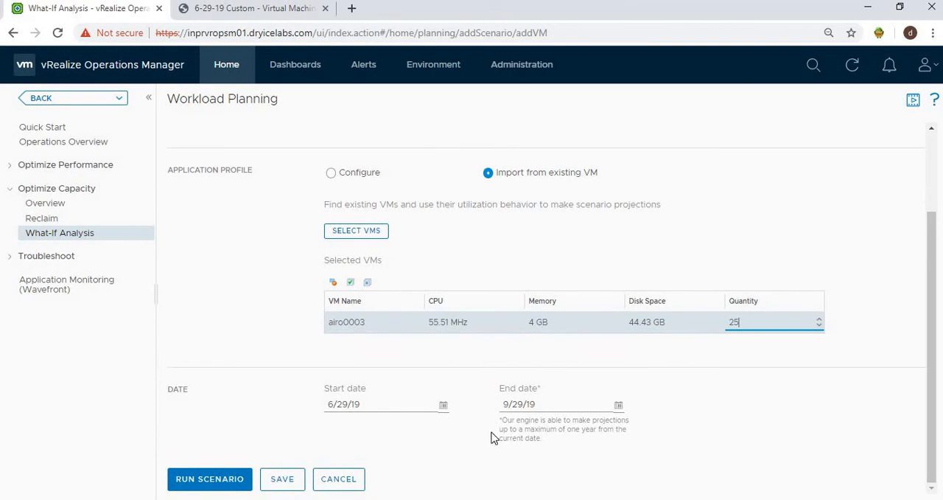
pyautogui.click(226, 481)
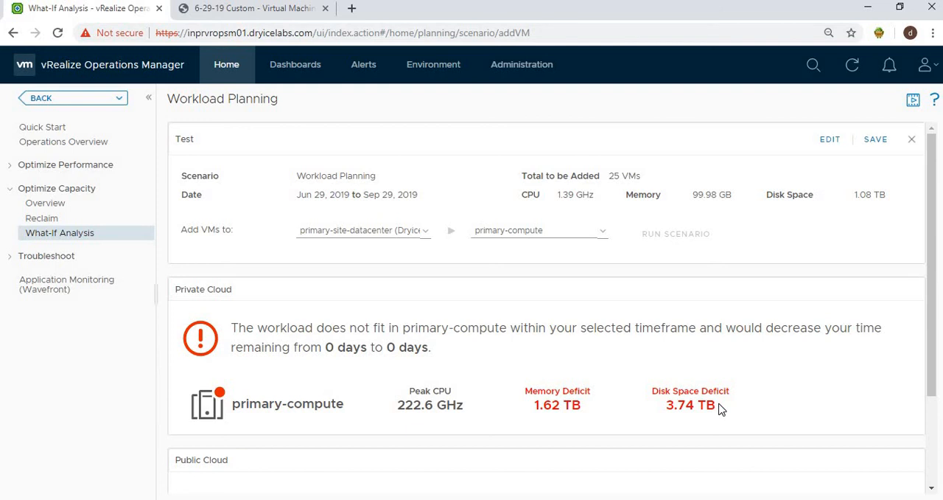
pyautogui.moveTo(933, 388); pyautogui.dragTo(933, 476)
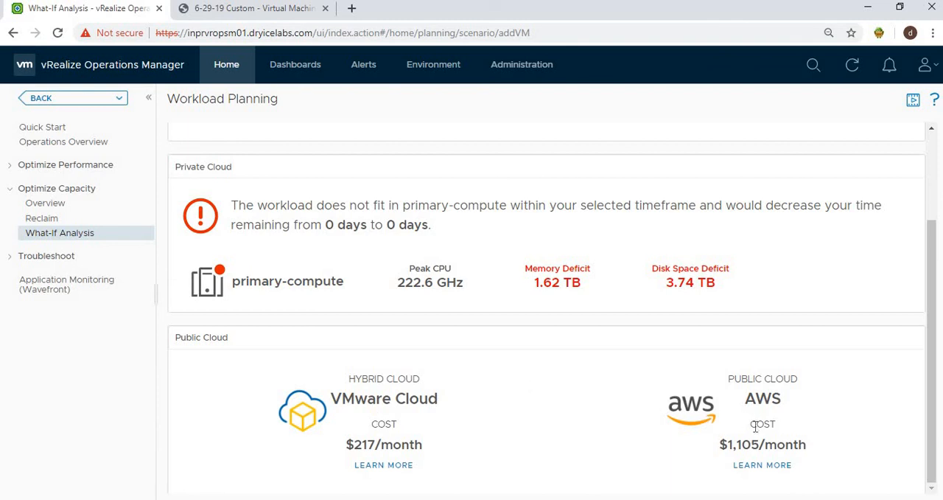
pyautogui.moveTo(928, 362); pyautogui.dragTo(932, 315)
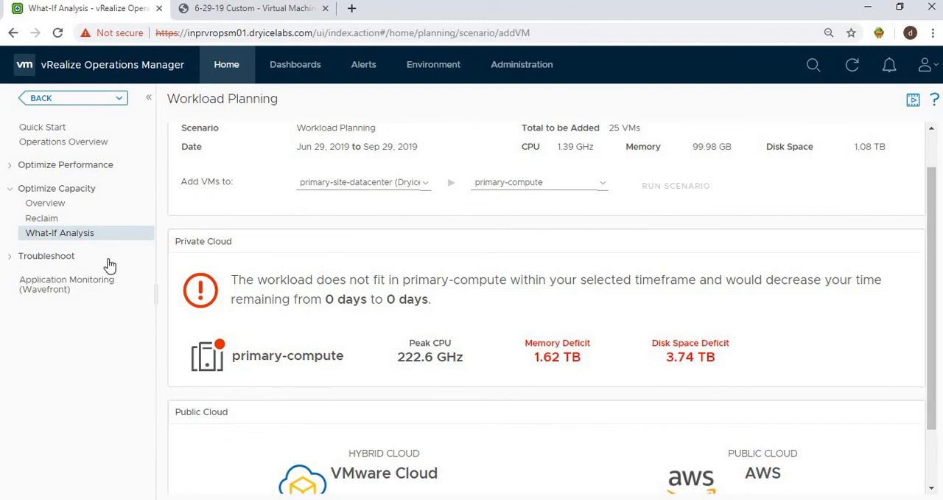
# Step: Open the Reclaim page and compare the cost savings of the primary-site-datacenter and vRA-CDC-Dryicelabs Primary datacenters
pyautogui.click(55, 221)
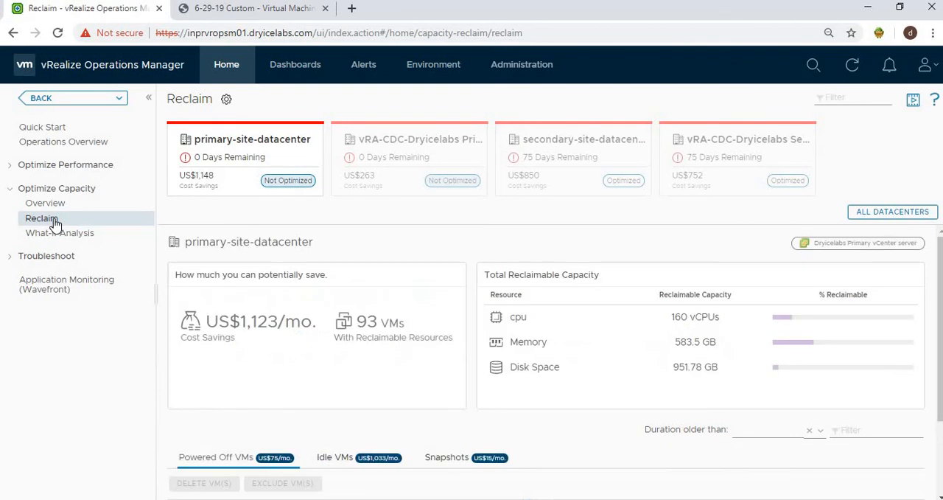
pyautogui.click(368, 174)
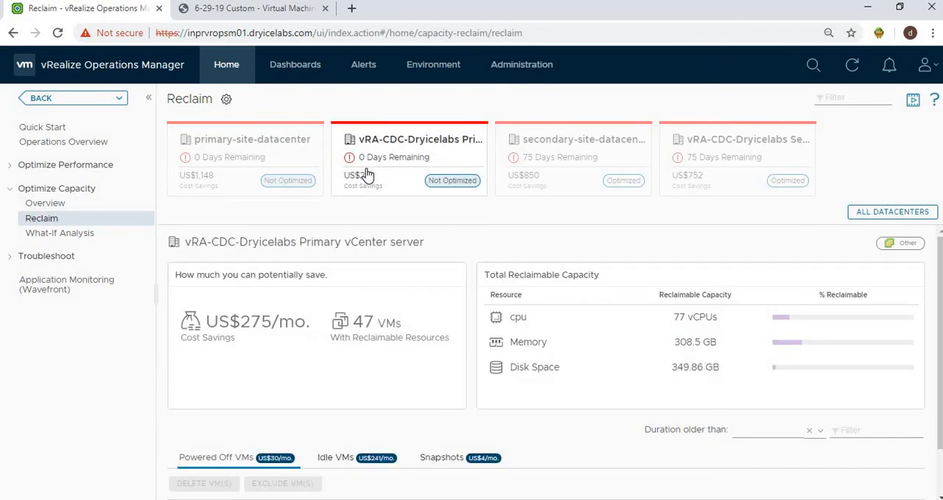
pyautogui.click(280, 157)
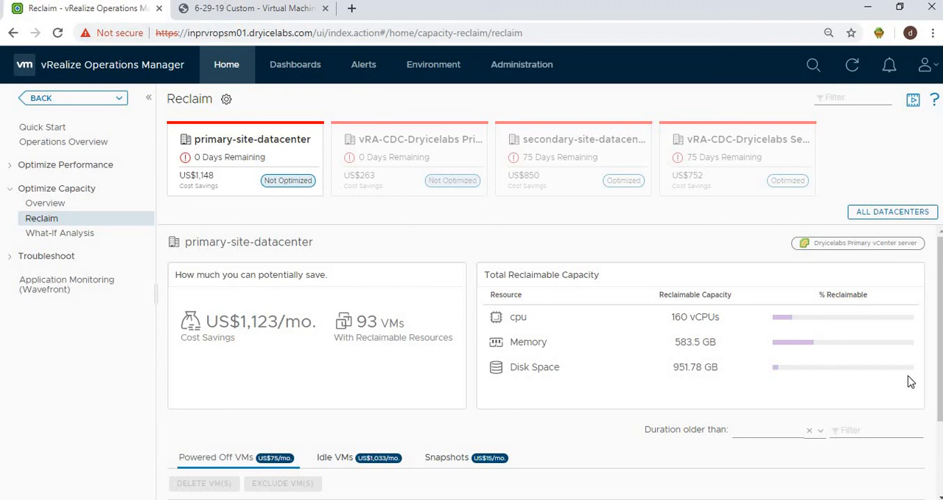
# Step: Delete the idle VM devops0002 from the primary-compute cluster of primary-site-datacenter
pyautogui.scroll(-1, 936, 442)
pyautogui.scroll(-3, 937, 442)
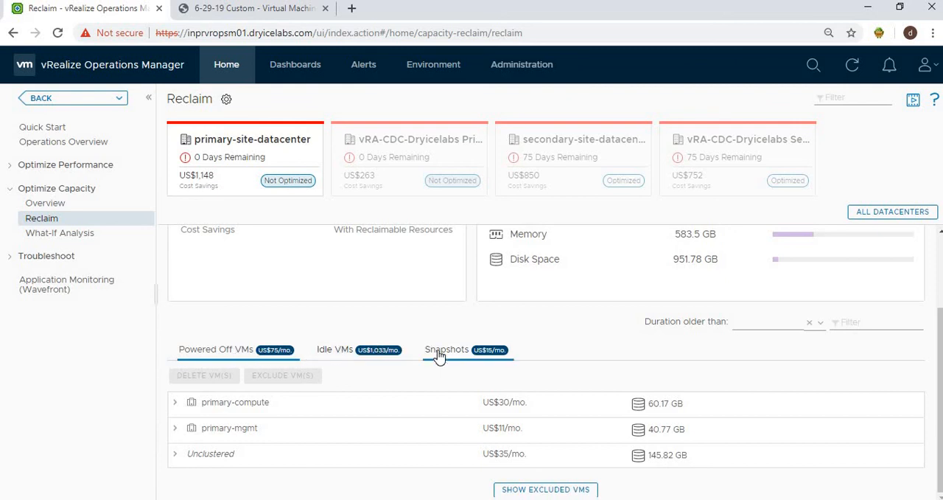
pyautogui.click(346, 354)
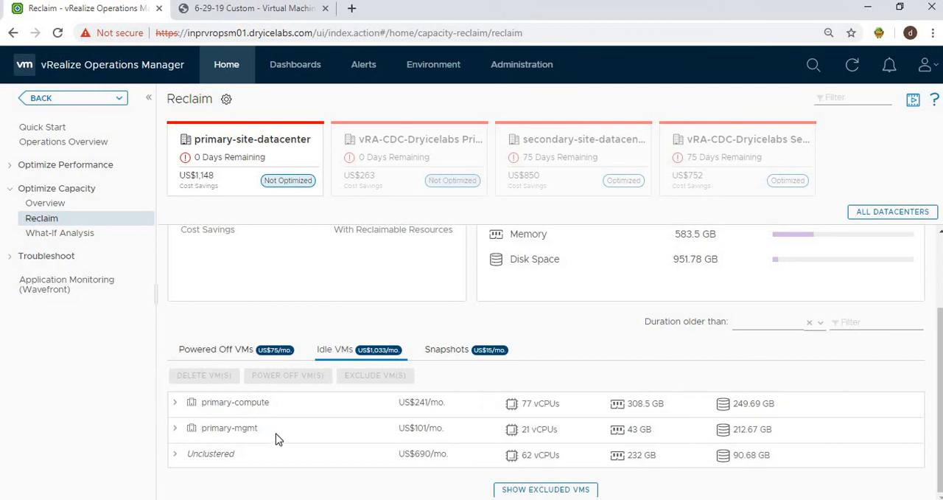
pyautogui.click(174, 405)
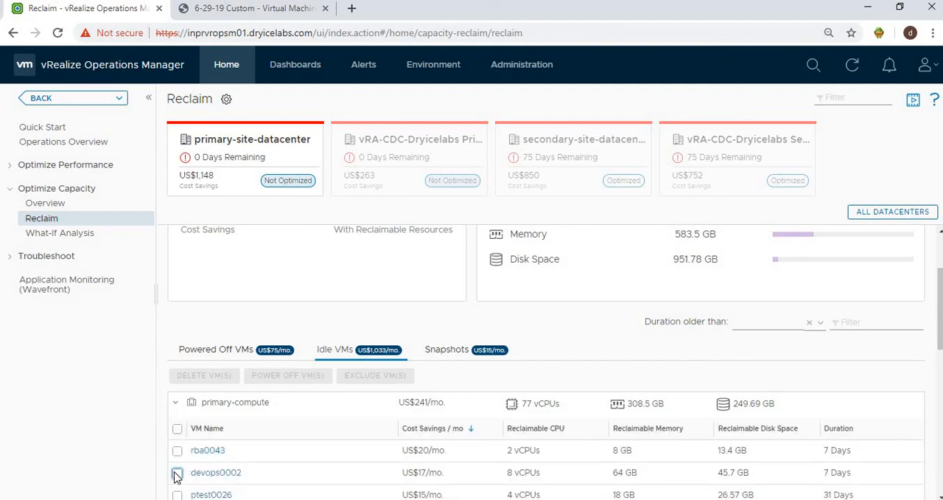
pyautogui.click(178, 473)
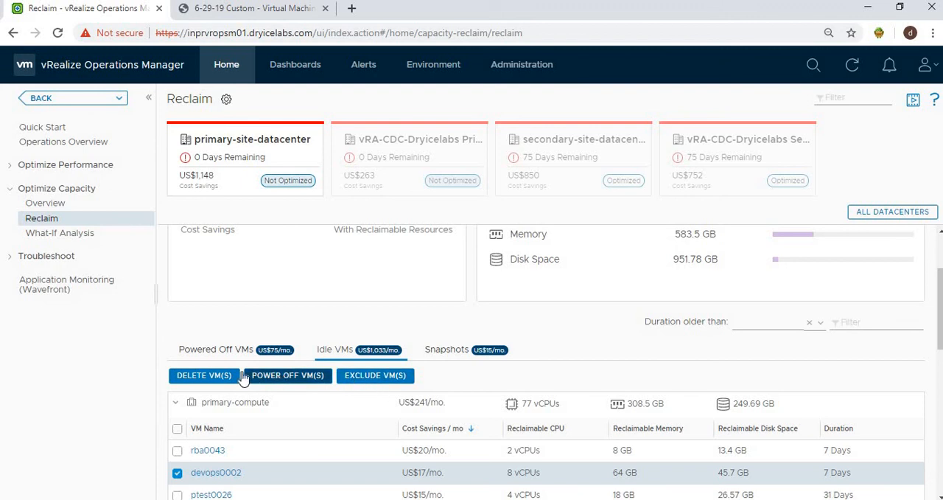
pyautogui.click(212, 377)
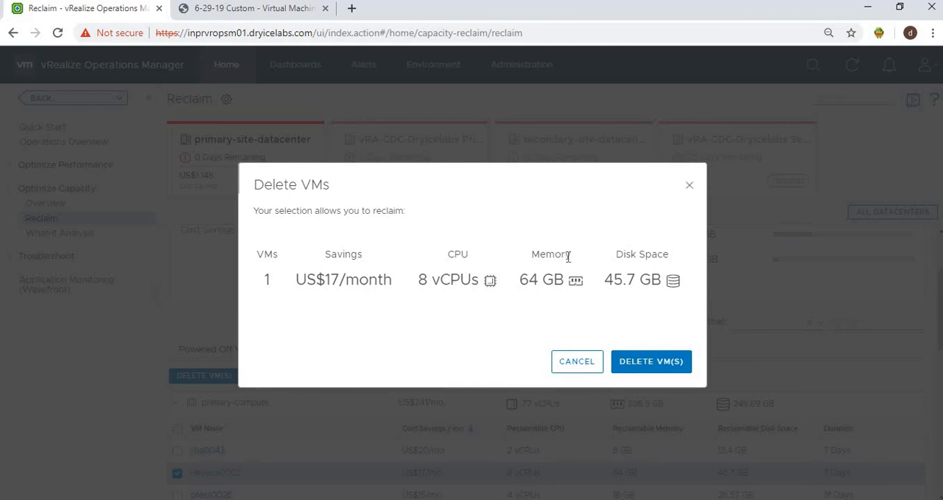
pyautogui.click(650, 361)
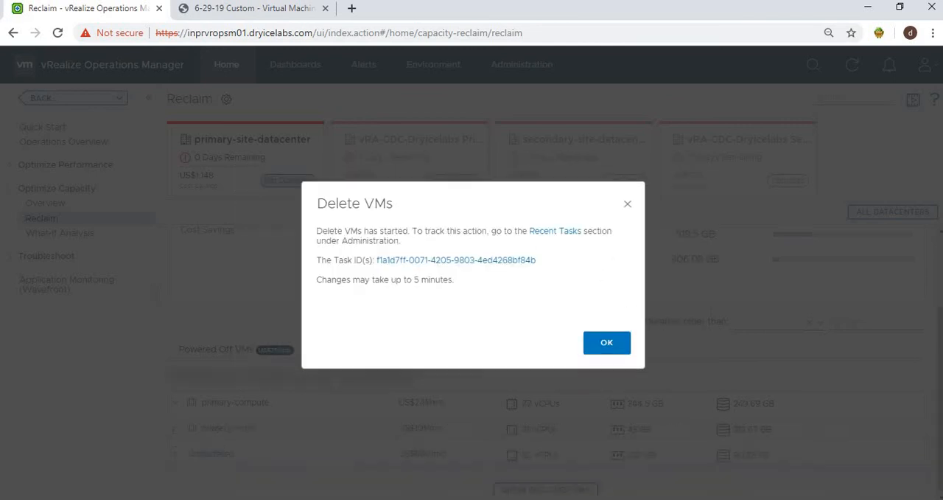
pyautogui.click(627, 206)
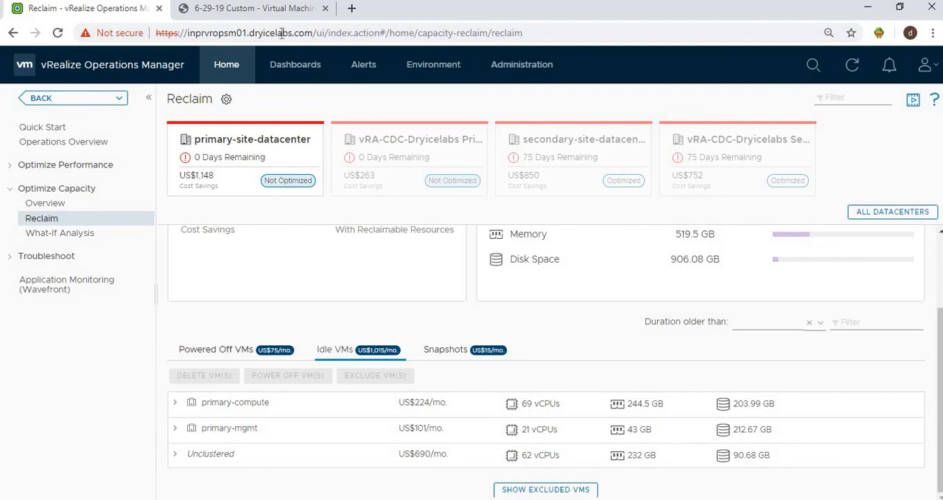
# Step: Switch to the Custom - Virtual Machines Costing vSphere World PDF report and scroll through its cost table
pyautogui.click(280, 10)
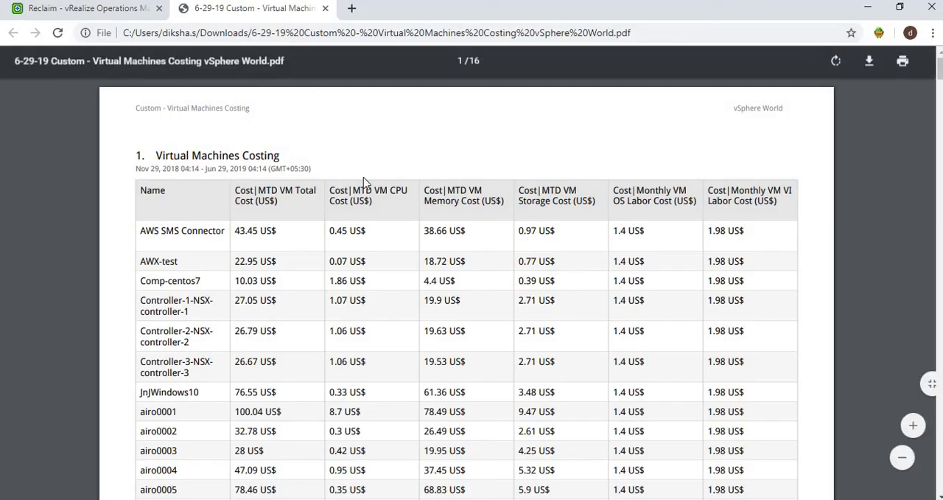
pyautogui.scroll(-1, 387, 243)
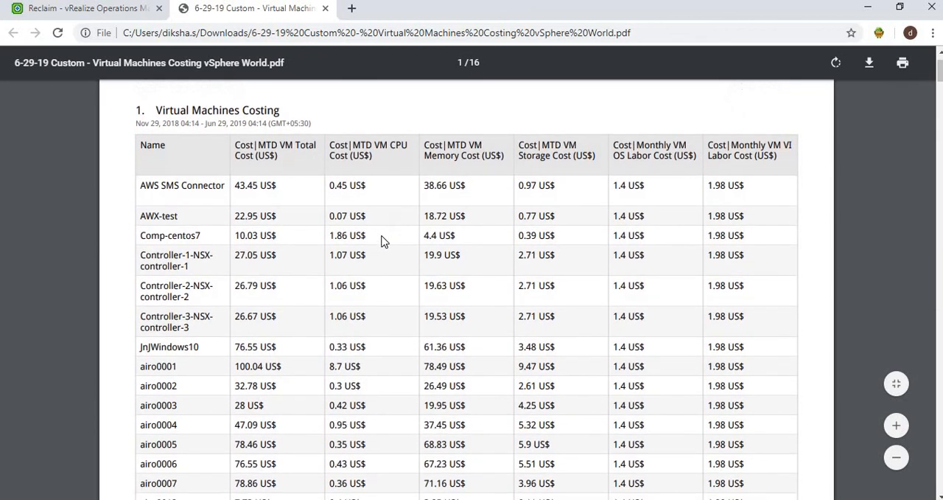